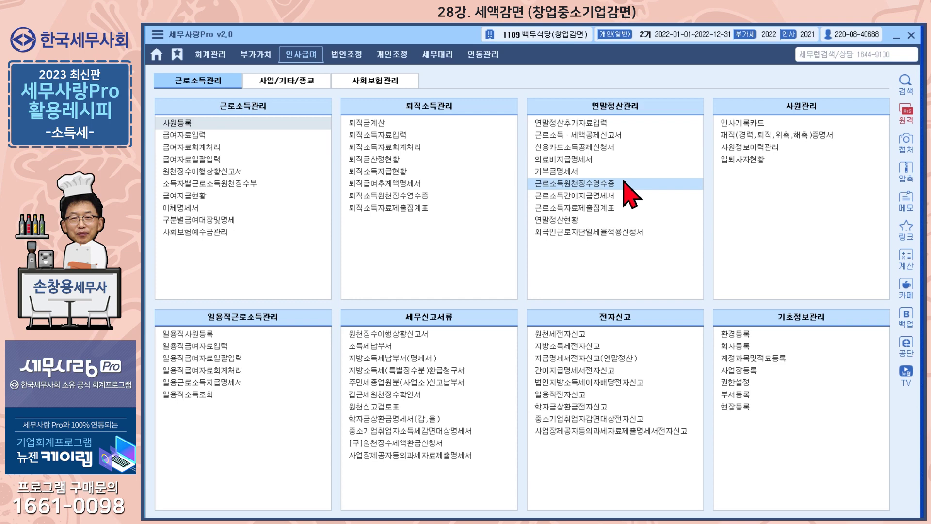
Step: Open the 창업중소기업등에대한감면세액계산서 form from the individual income tax (개인조정) forms
{"action": "left_click", "coordinate": [536, 38]}
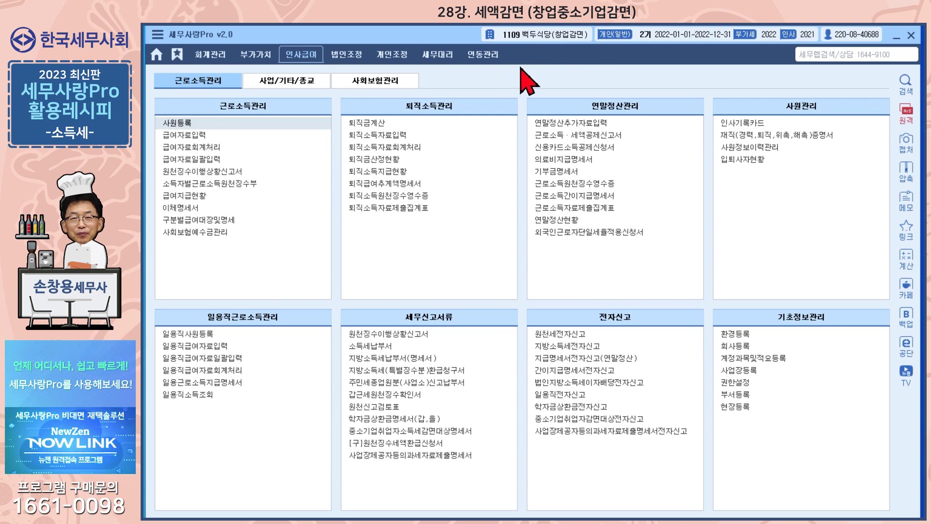
{"action": "left_click", "coordinate": [391, 54]}
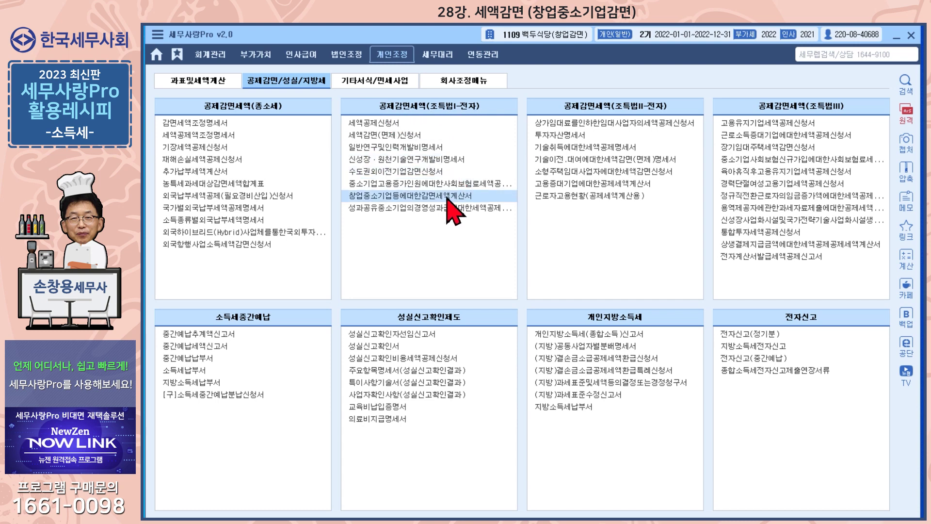
{"action": "left_click", "coordinate": [413, 198]}
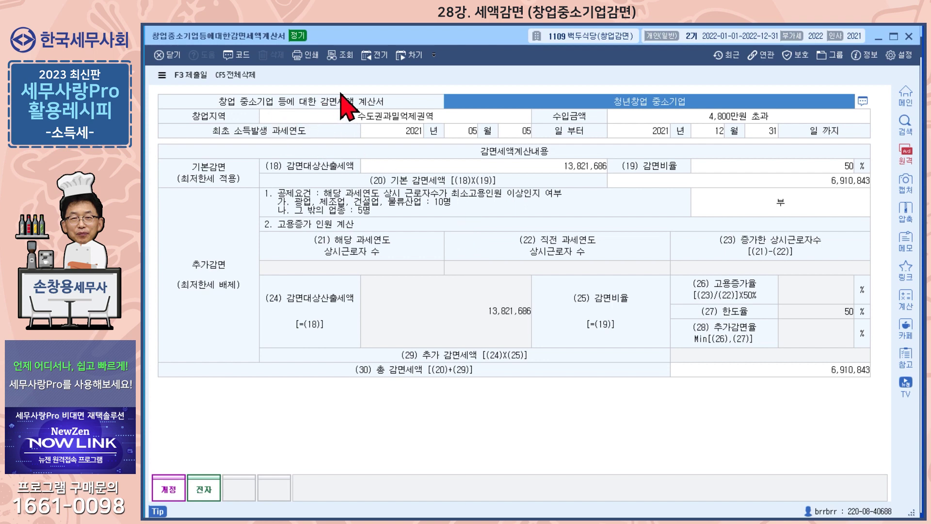
Step: Set the business type in the reduction calculation form to 청년창업 중소기업
{"action": "left_click", "coordinate": [863, 101]}
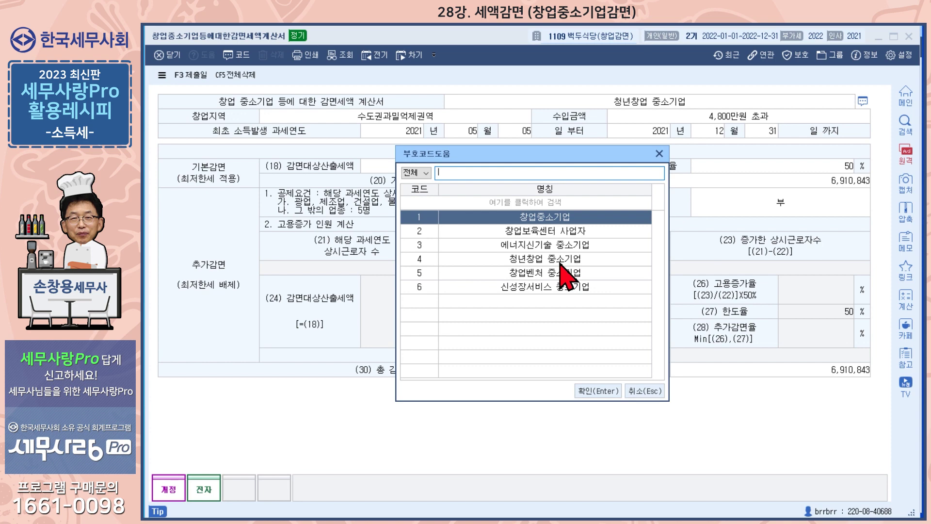
{"action": "left_click", "coordinate": [560, 262]}
{"action": "left_click", "coordinate": [588, 392]}
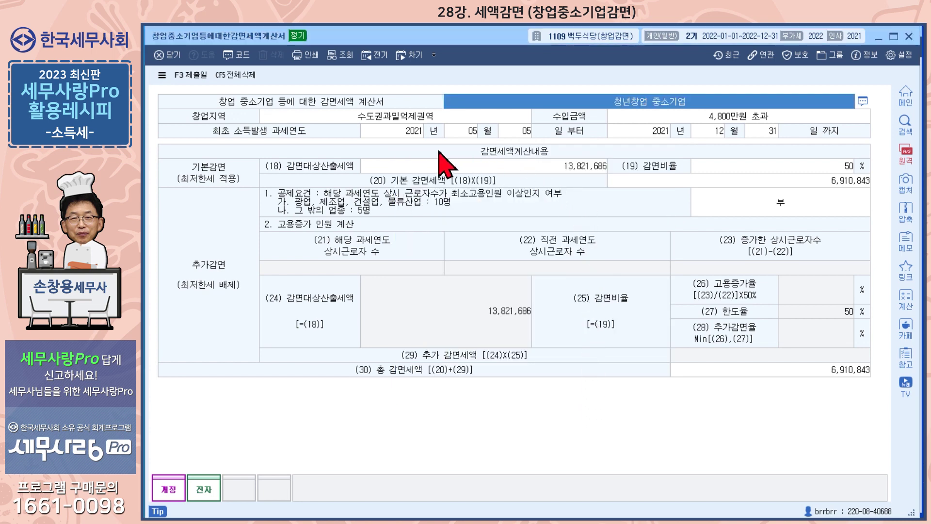
Step: Set the startup region (창업지역) to 수도권과밀억제권역 and the revenue amount (수입금액) to 4,800만원 초과
{"action": "left_click", "coordinate": [295, 117]}
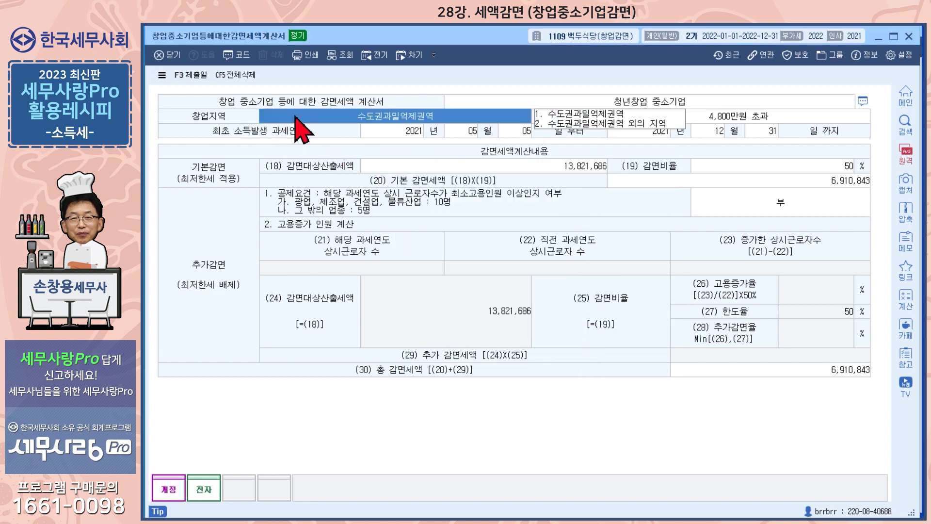
{"action": "left_click", "coordinate": [585, 114]}
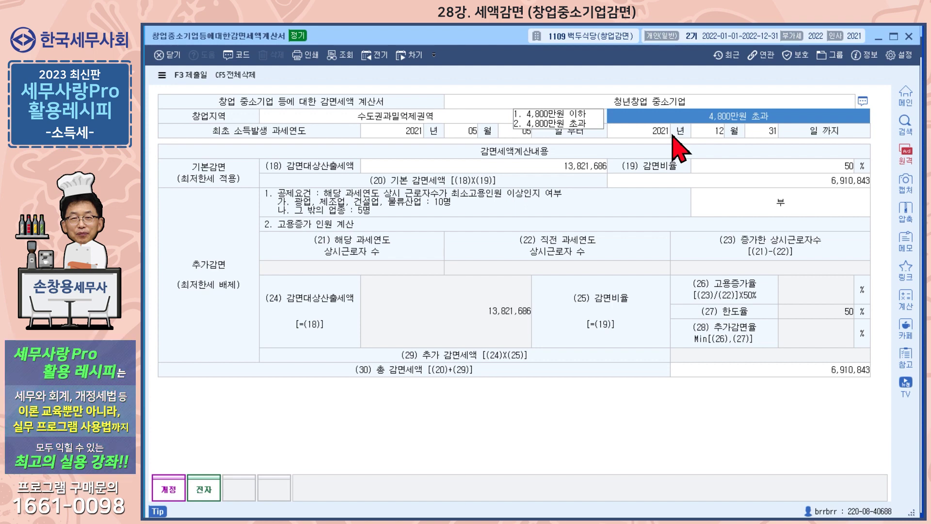
{"action": "left_click", "coordinate": [556, 124]}
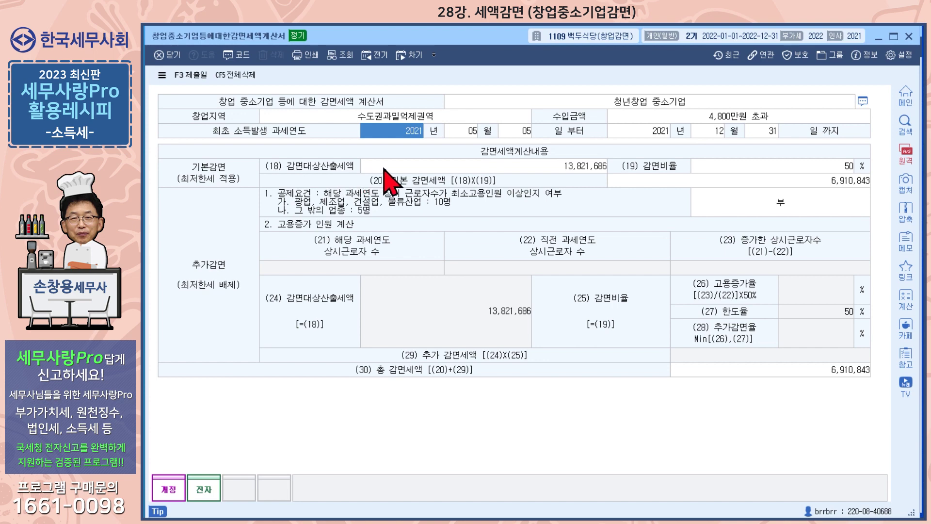
Step: Open the 감면대상산출세액 calculation for item (18) and reload its data, replacing the existing entries
{"action": "left_click", "coordinate": [437, 168]}
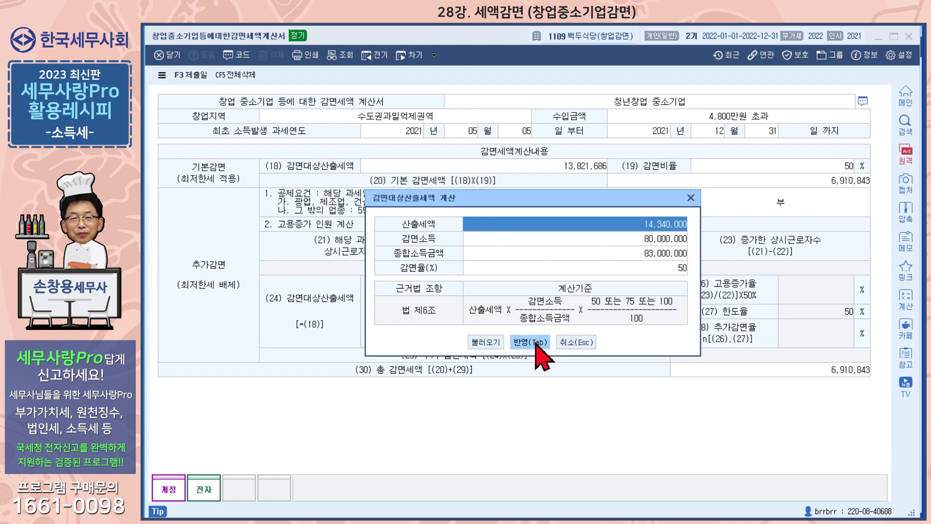
{"action": "left_click", "coordinate": [486, 342]}
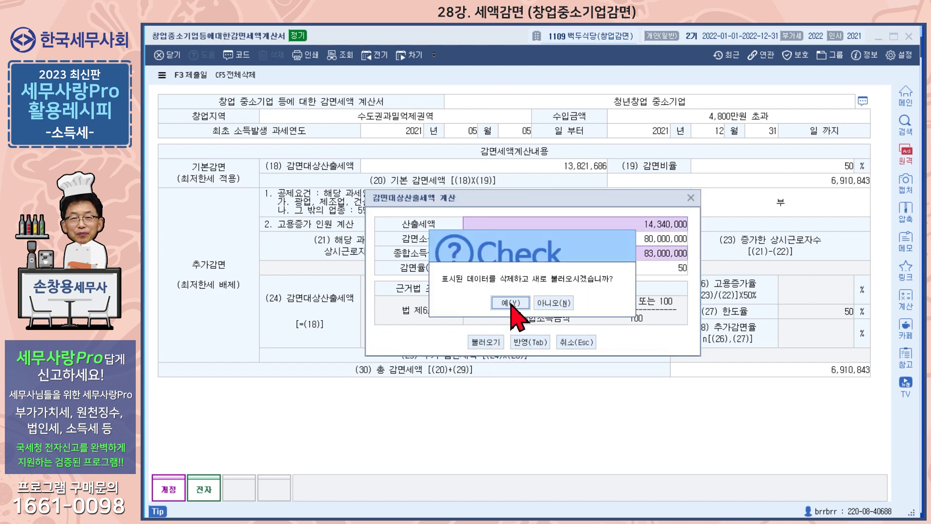
{"action": "left_click", "coordinate": [510, 303]}
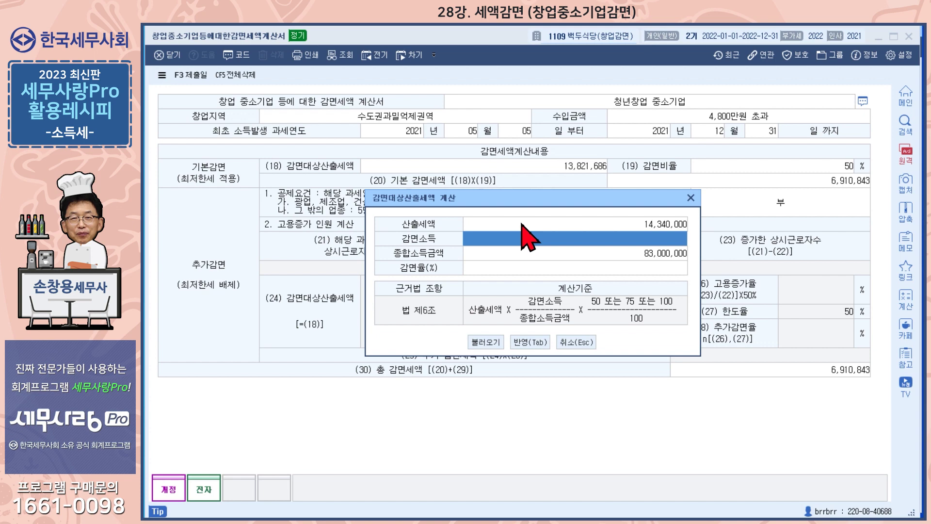
Step: Enter 감면소득 80,000,000 and 감면율 50, apply the calculation to the form, and set 감면비율 (19) to 50%
{"action": "type", "text": "80000000"}
{"action": "key", "text": "Return"}
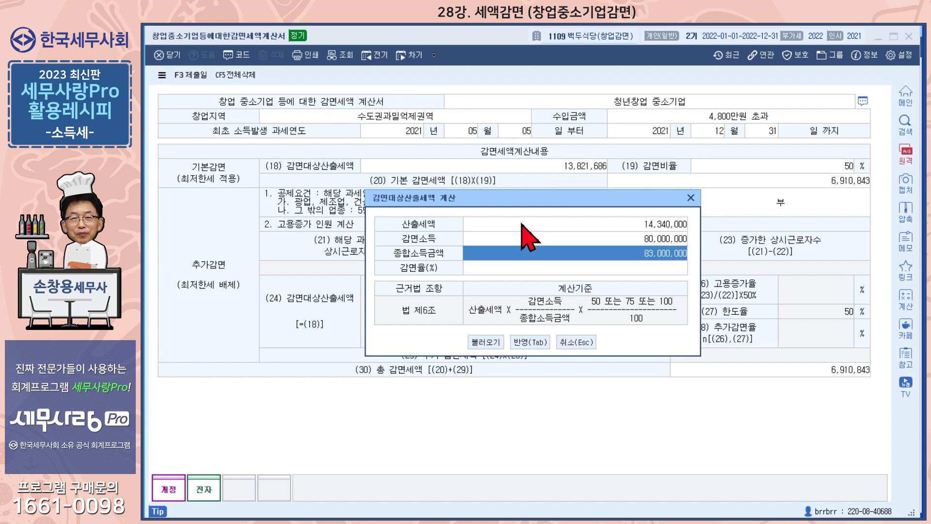
{"action": "key", "text": "Return"}
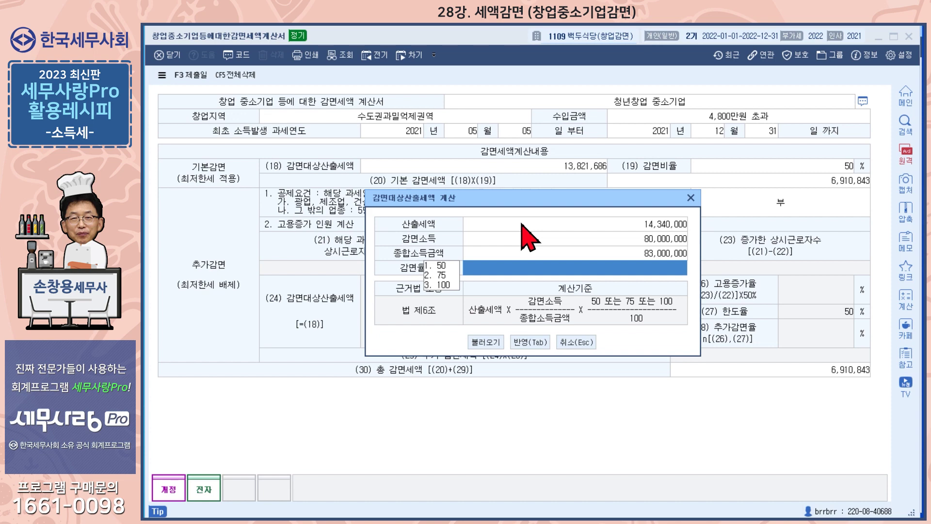
{"action": "left_click", "coordinate": [435, 266]}
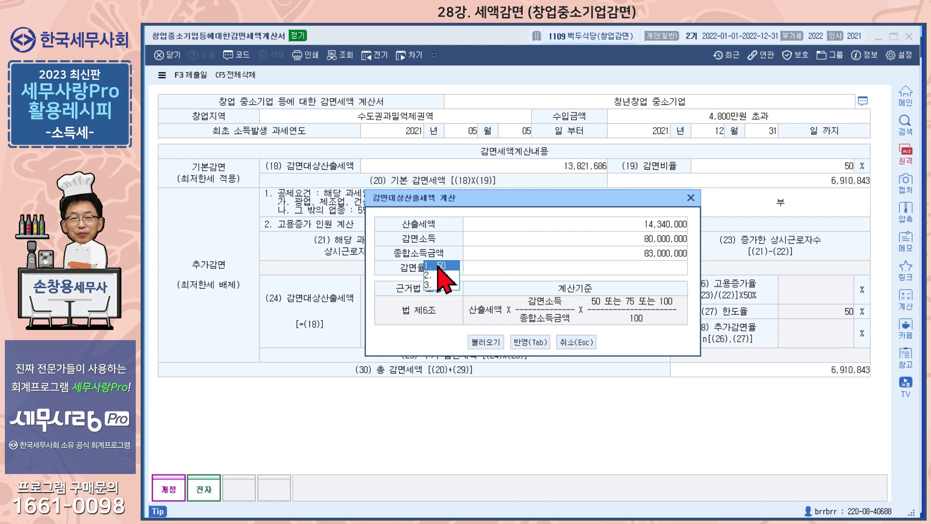
{"action": "left_click", "coordinate": [531, 343]}
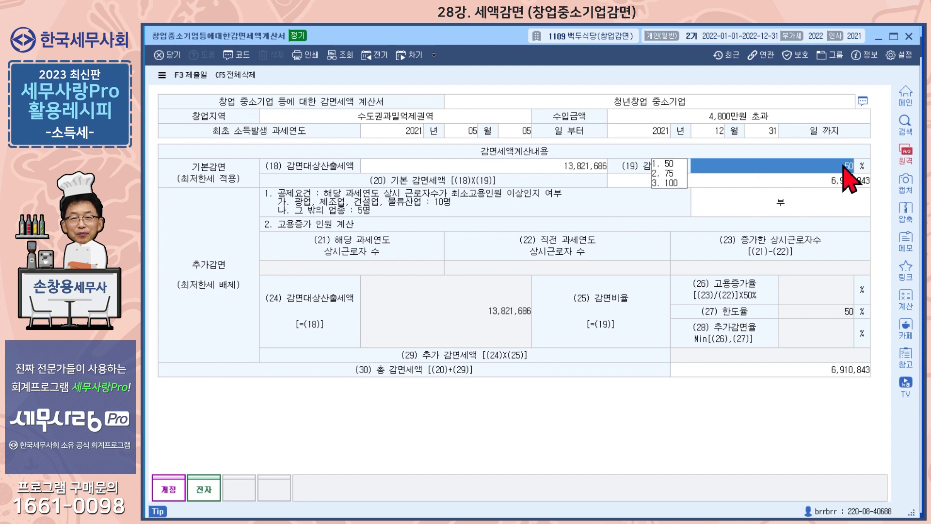
{"action": "left_click", "coordinate": [664, 163]}
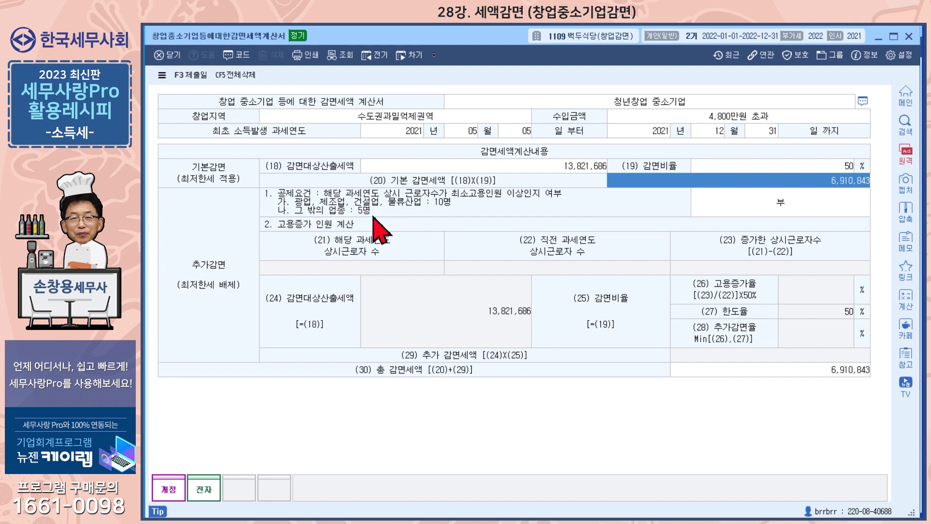
Step: Set the minimum employment requirement for the additional reduction (추가감면) to 부
{"action": "left_click", "coordinate": [744, 205]}
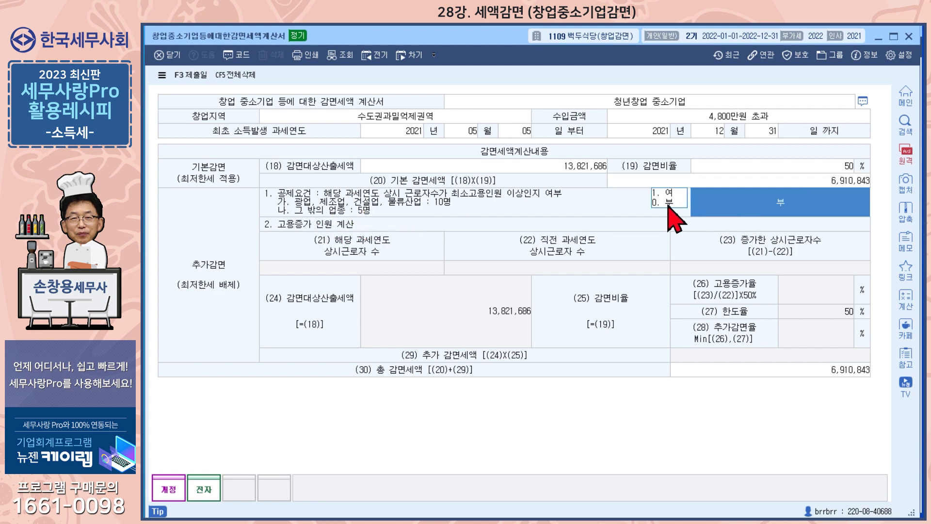
{"action": "key", "text": "0"}
{"action": "key", "text": "Return"}
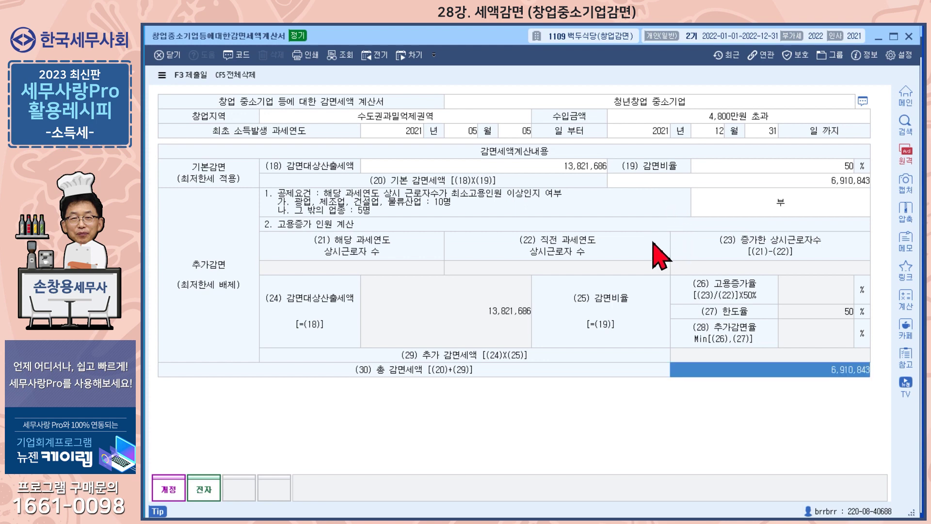
Step: Set the minimum employment requirement to 여 and enter 7 current-year and 5 prior-year regular employees
{"action": "left_click", "coordinate": [745, 207]}
{"action": "left_click", "coordinate": [675, 194]}
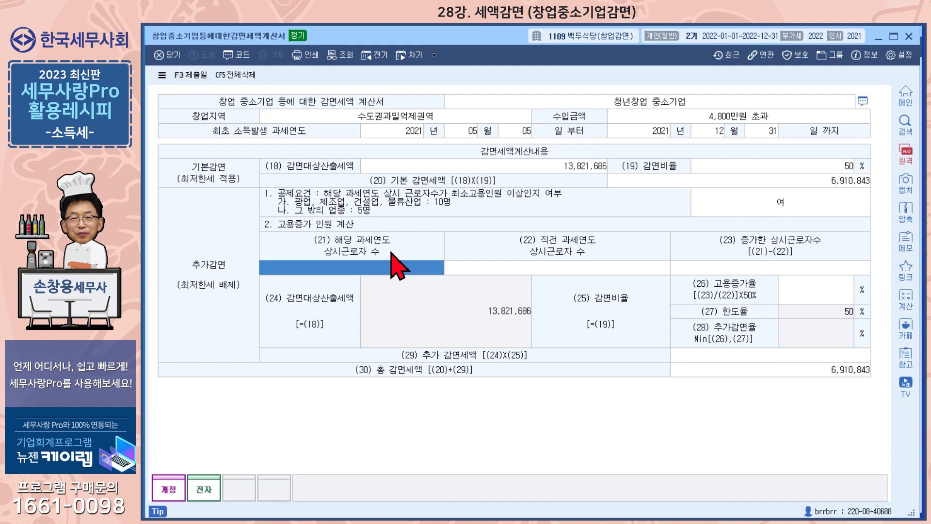
{"action": "type", "text": "7"}
{"action": "key", "text": "Return"}
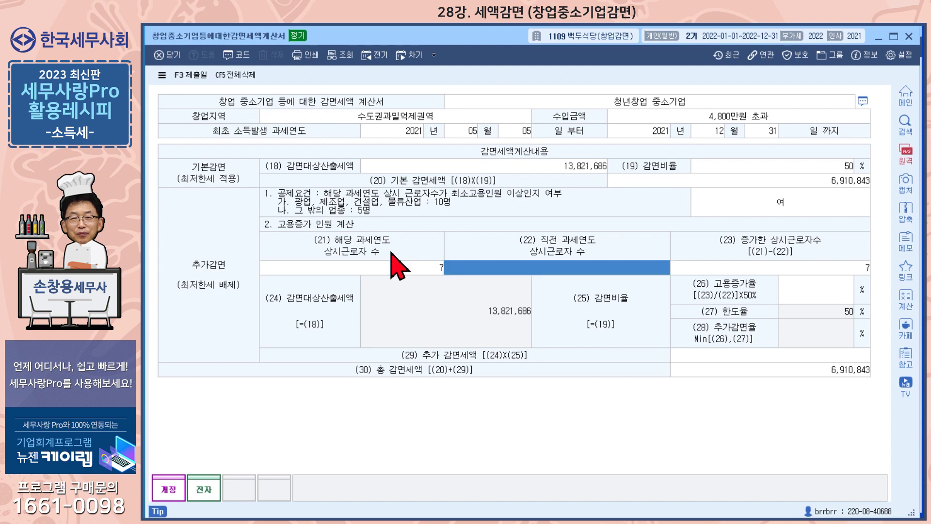
{"action": "type", "text": "5"}
{"action": "key", "text": "Return"}
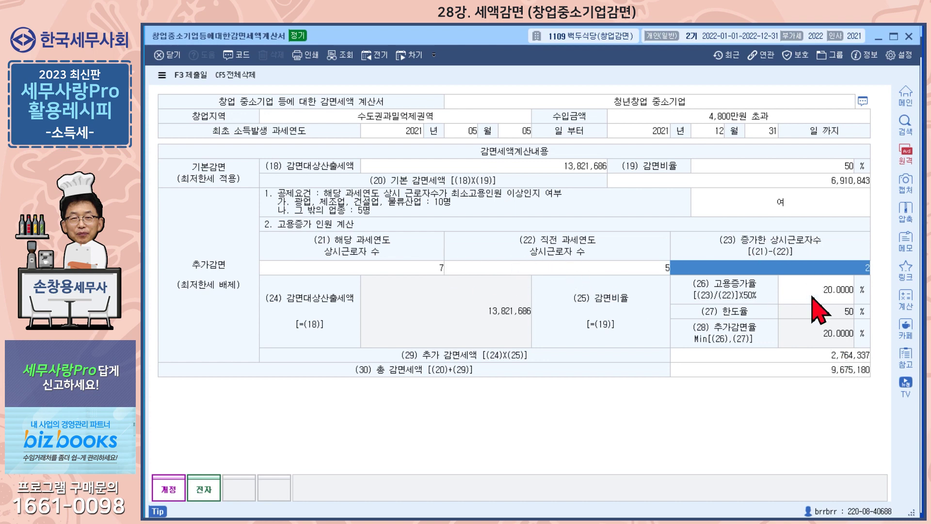
Step: Reset the minimum employment requirement to 부 and close the reduction calculation form
{"action": "left_click", "coordinate": [794, 209]}
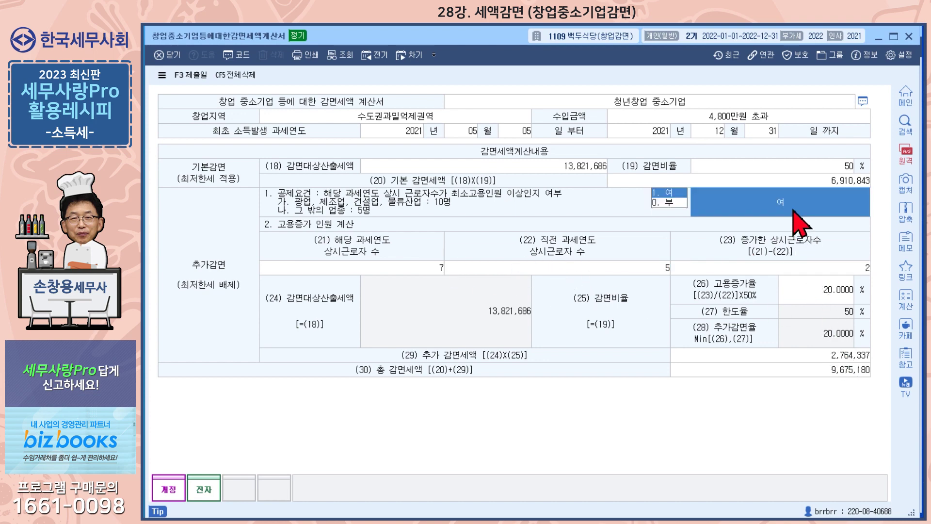
{"action": "left_click", "coordinate": [671, 202]}
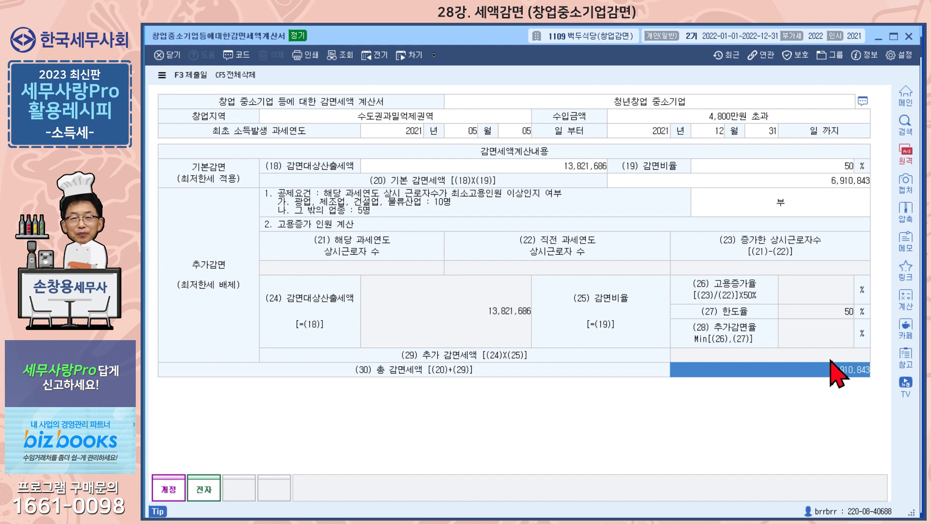
{"action": "left_click", "coordinate": [909, 36]}
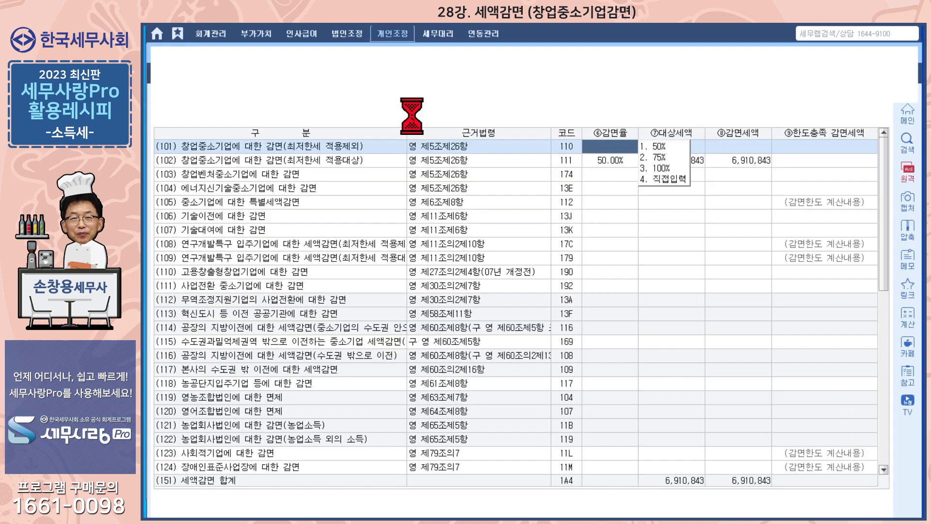
Step: Reload the 세액감면(면제)신청서 from 감면세액조정명세서, check the reduction rate on row (102), and close the form
{"action": "left_click", "coordinate": [427, 94]}
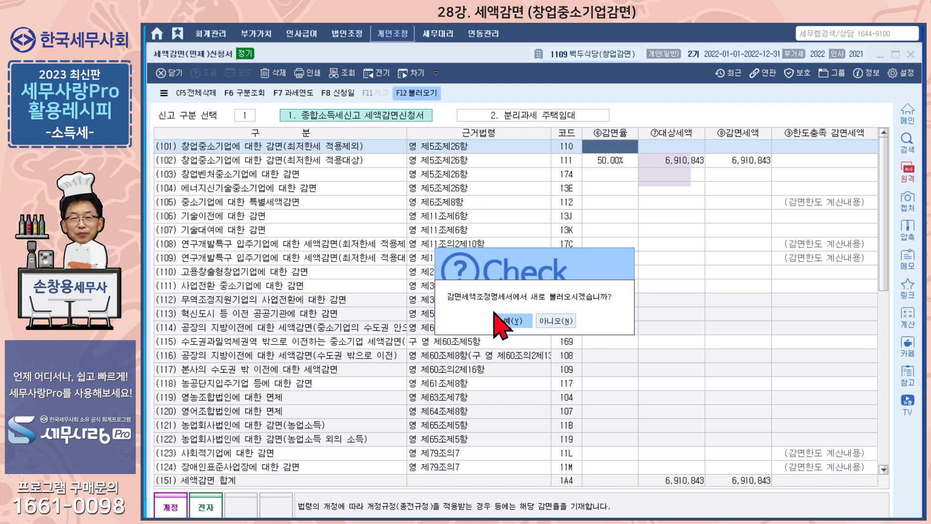
{"action": "left_click", "coordinate": [506, 322]}
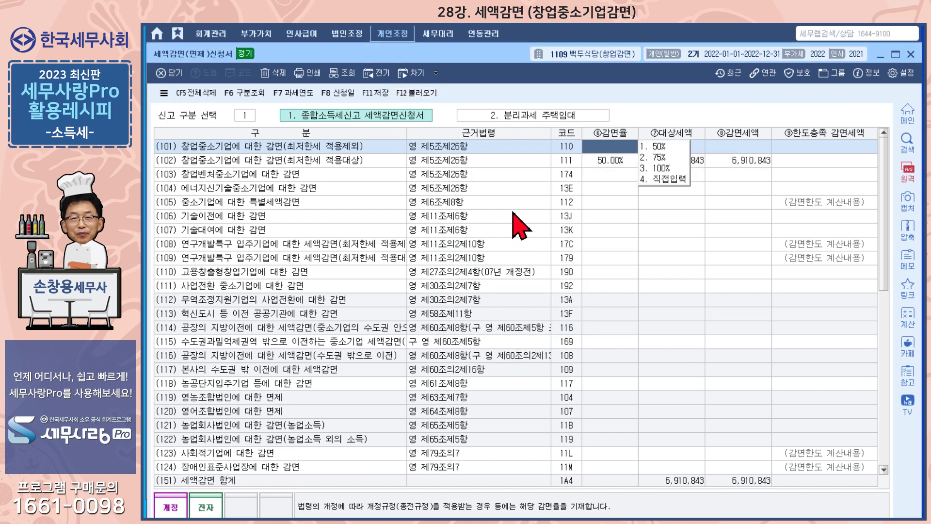
{"action": "left_click", "coordinate": [314, 164]}
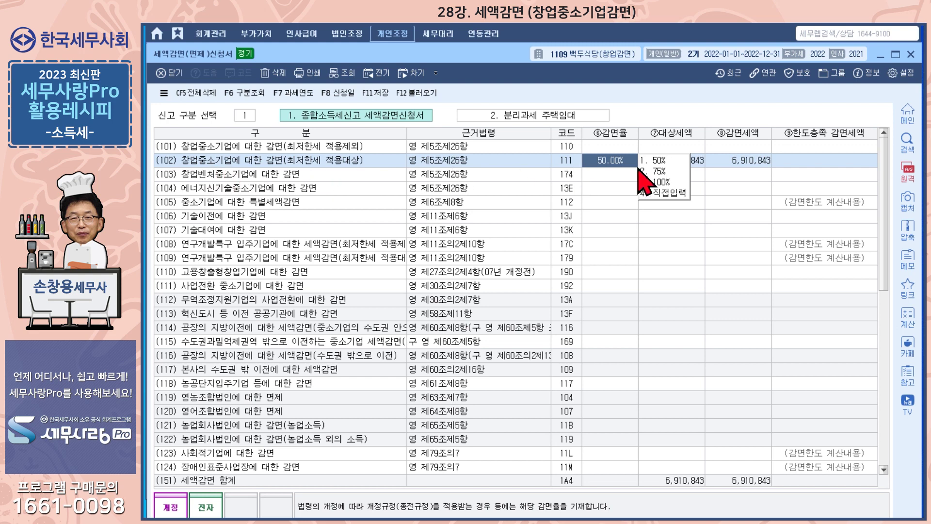
{"action": "left_click", "coordinate": [910, 54]}
{"action": "left_click", "coordinate": [491, 330]}
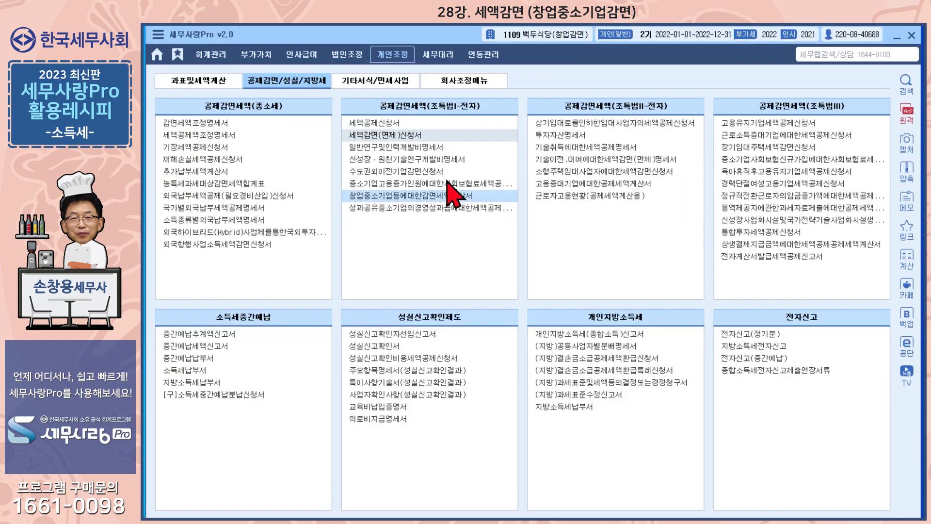
Step: Open the 종합소득세신고서 and show its 8.종합소득계산 section
{"action": "left_click", "coordinate": [198, 81]}
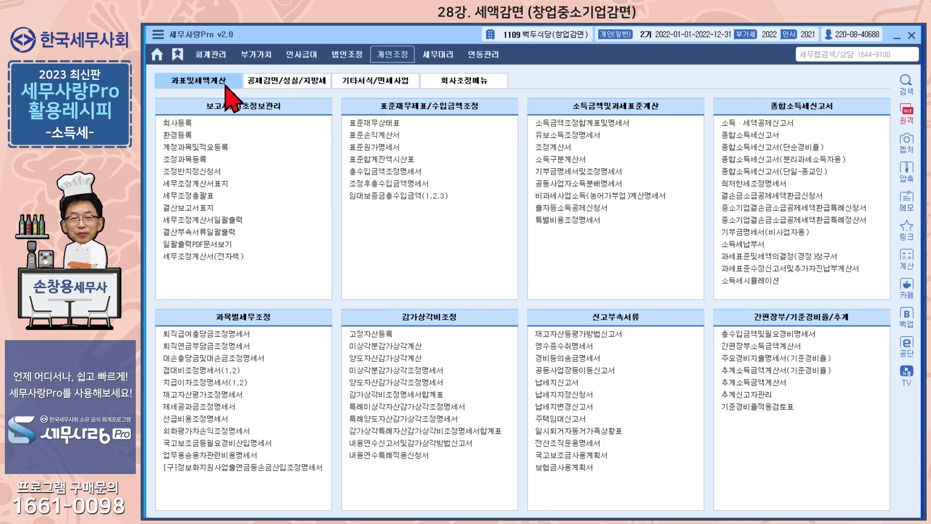
{"action": "left_click", "coordinate": [758, 137]}
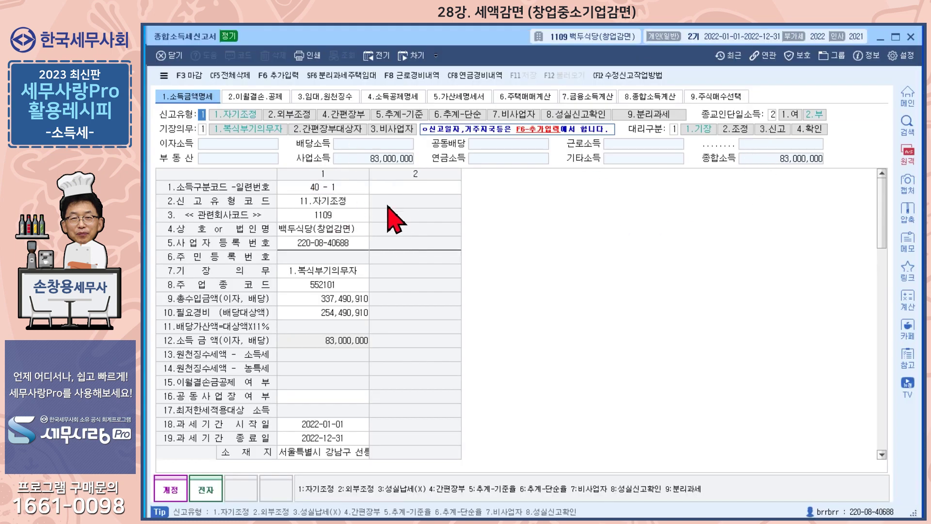
{"action": "left_click", "coordinate": [659, 97]}
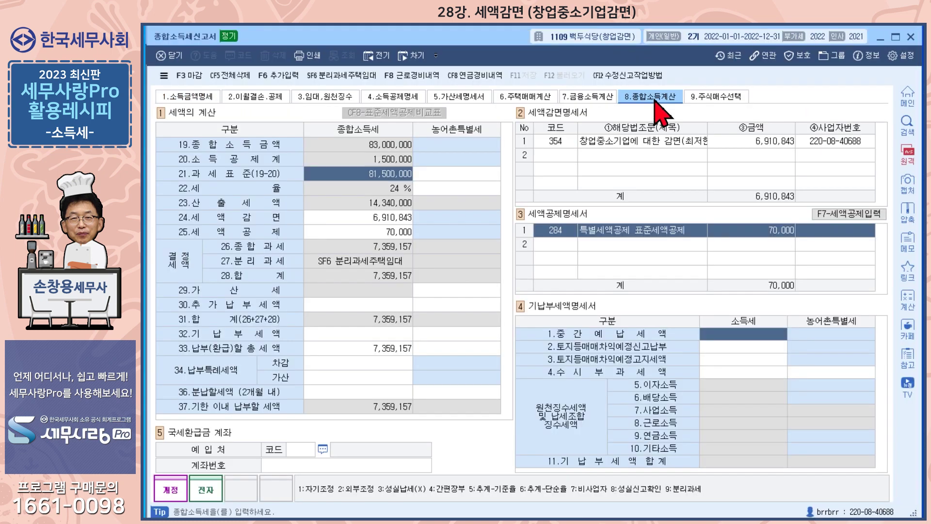
Step: Look up the tax reduction for code 354 in 세액감면명세서 and apply the checked 창업중소기업 entry to the return
{"action": "left_click", "coordinate": [558, 142]}
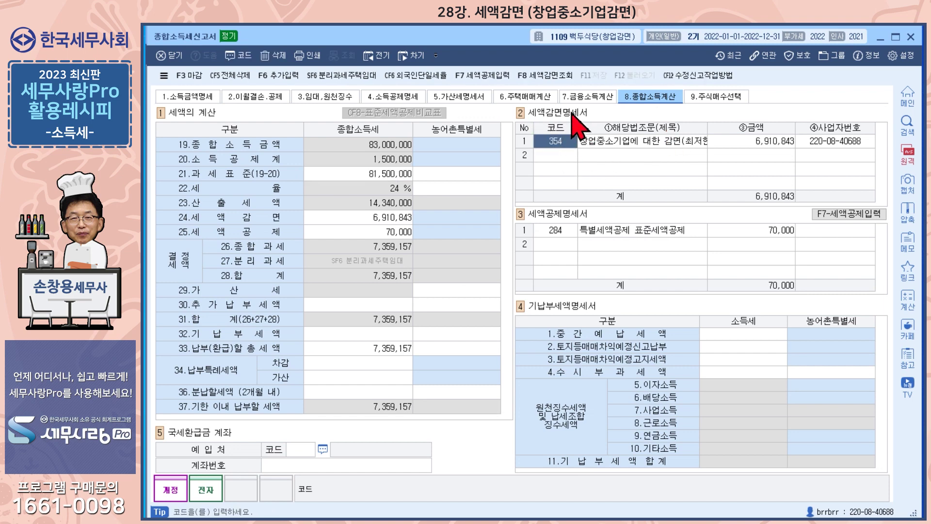
{"action": "left_click", "coordinate": [546, 76]}
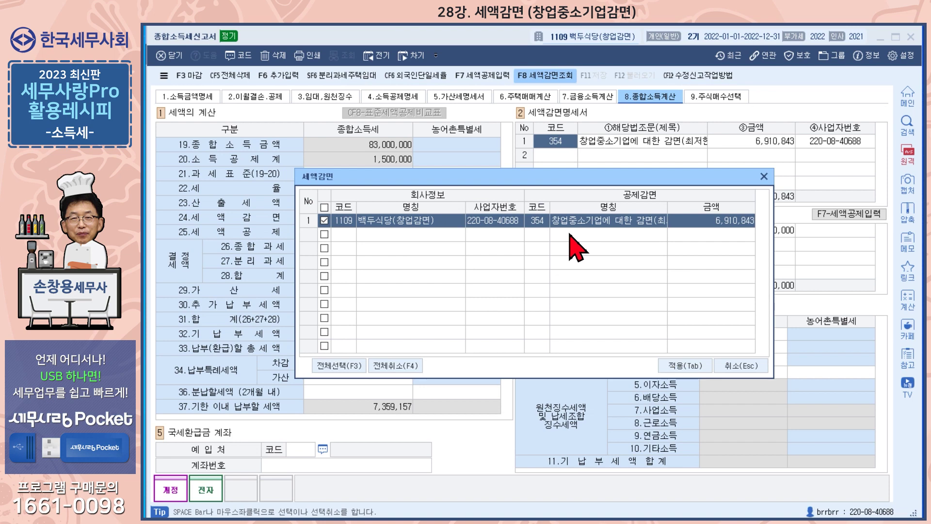
{"action": "left_click", "coordinate": [684, 365]}
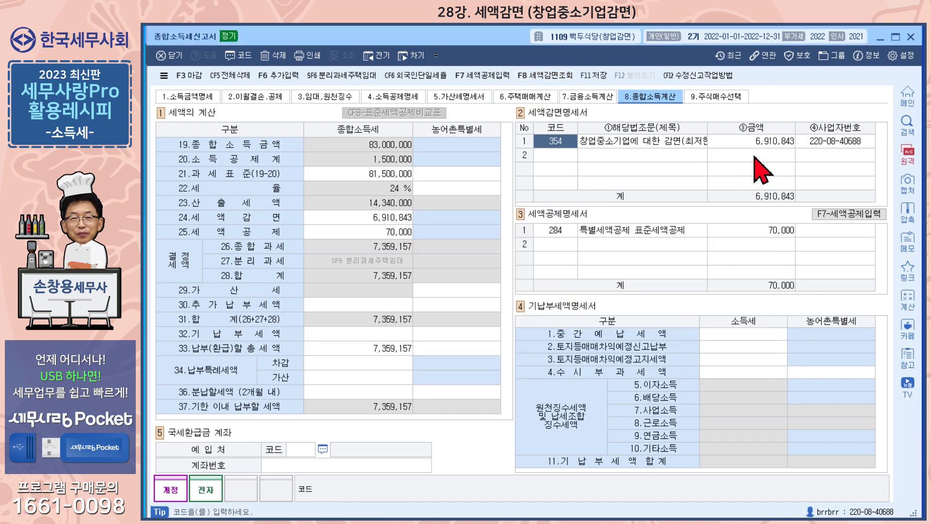